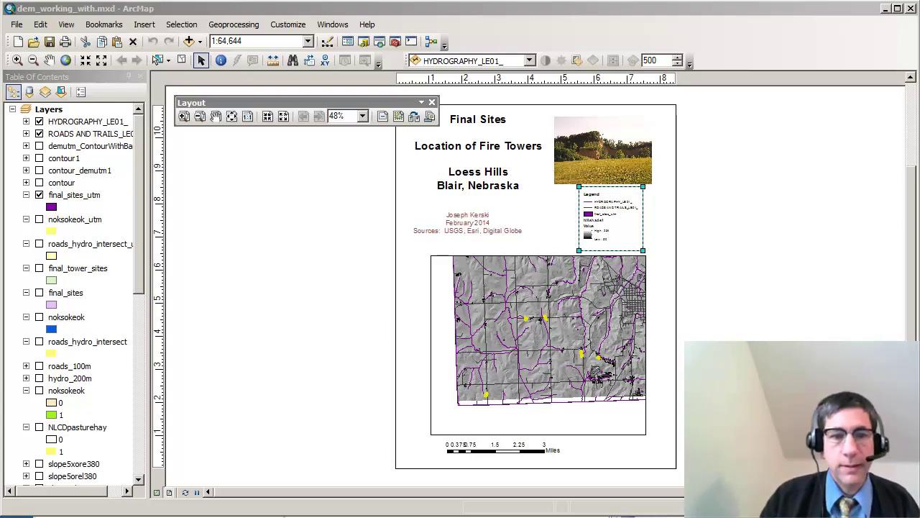
Pan the hillshade map left in Data View, then view the whole layout page again
{"action": "left_click", "coordinate": [157, 492]}
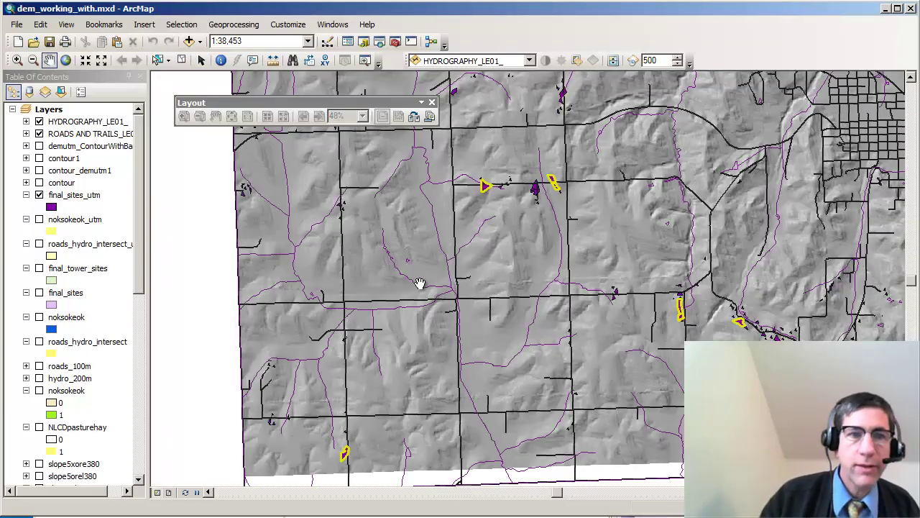
{"action": "left_click_drag", "start_coordinate": [446, 301], "coordinate": [381, 304]}
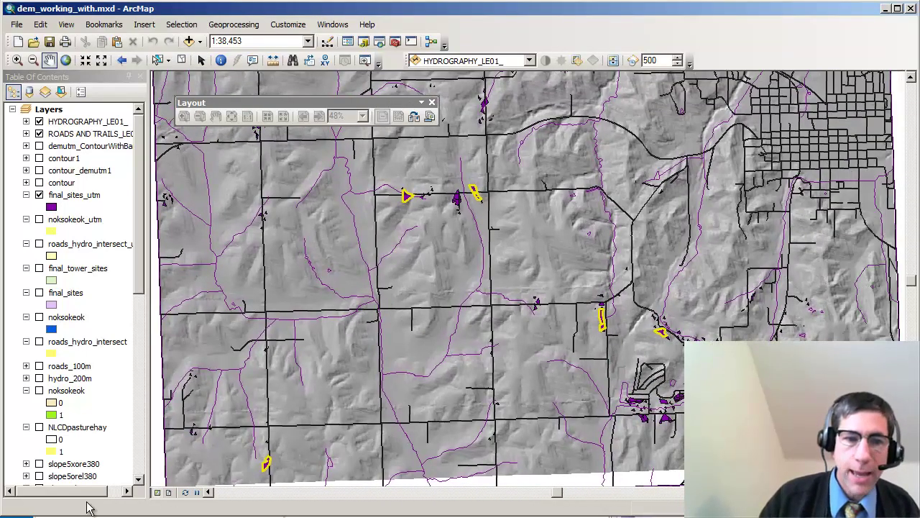
{"action": "left_click", "coordinate": [168, 492]}
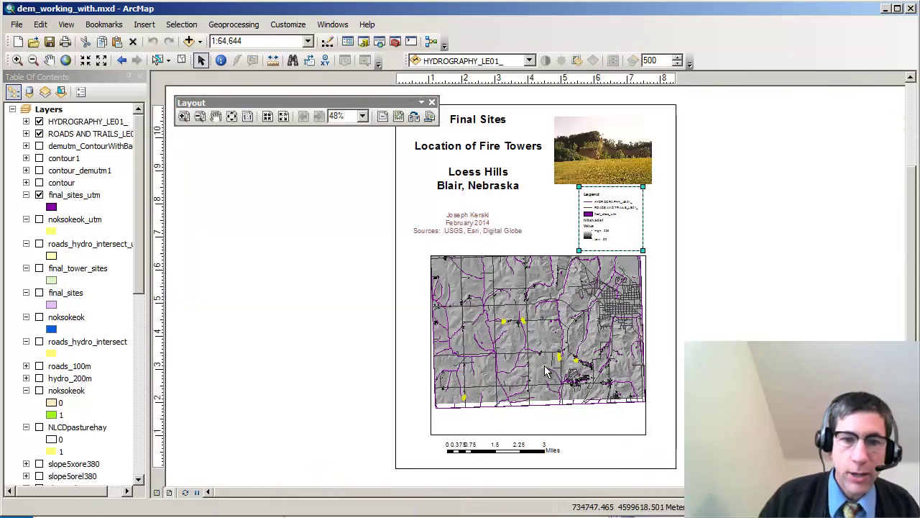
{"action": "left_click", "coordinate": [231, 117]}
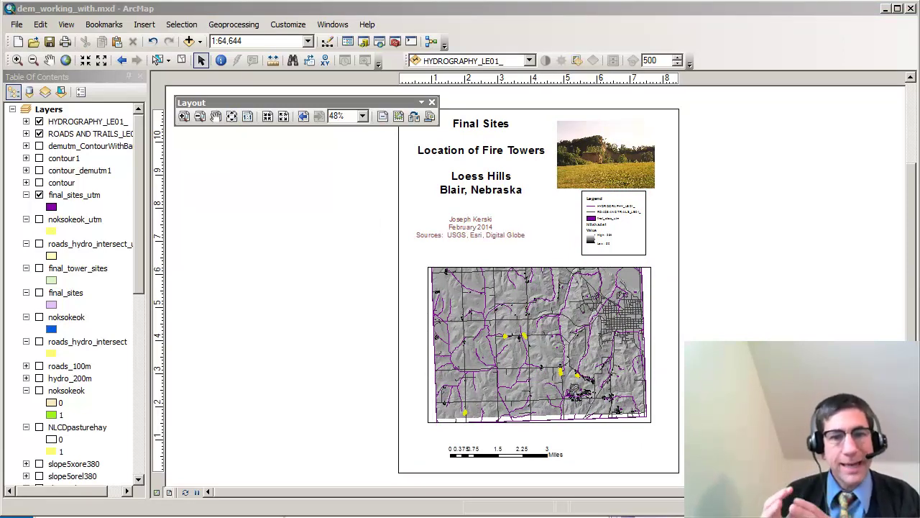
{"action": "left_click", "coordinate": [570, 328]}
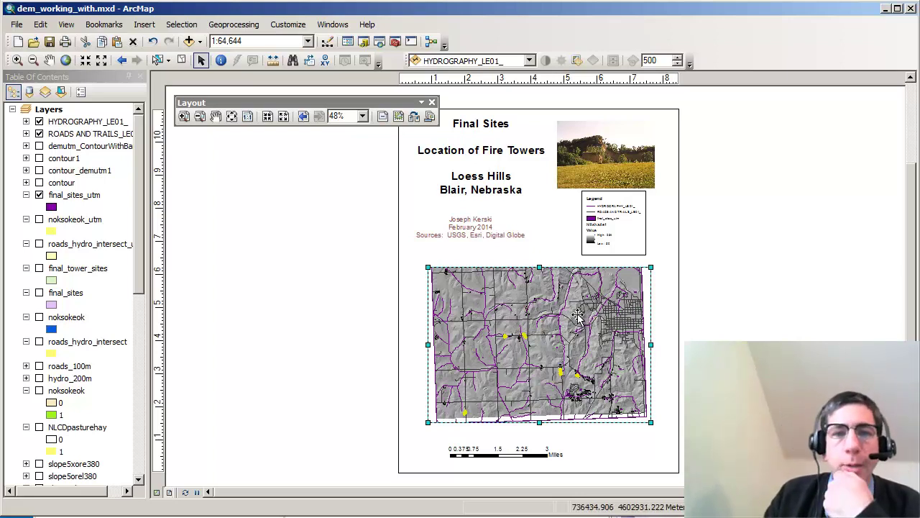
{"action": "left_click", "coordinate": [609, 199]}
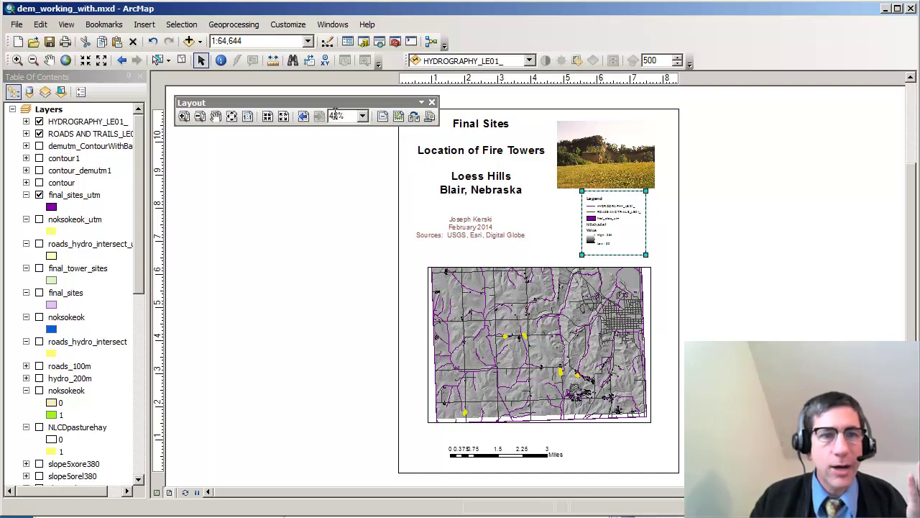
{"action": "left_click", "coordinate": [287, 24]}
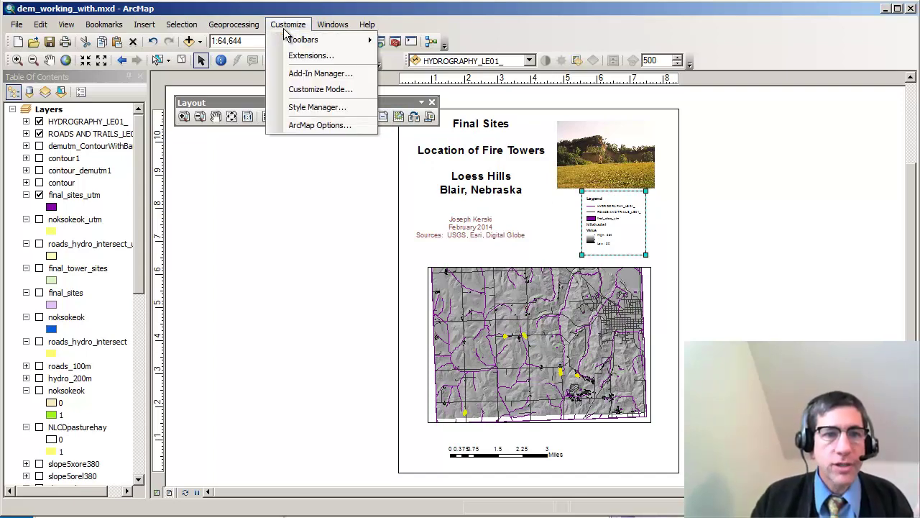
{"action": "mouse_move", "coordinate": [311, 47]}
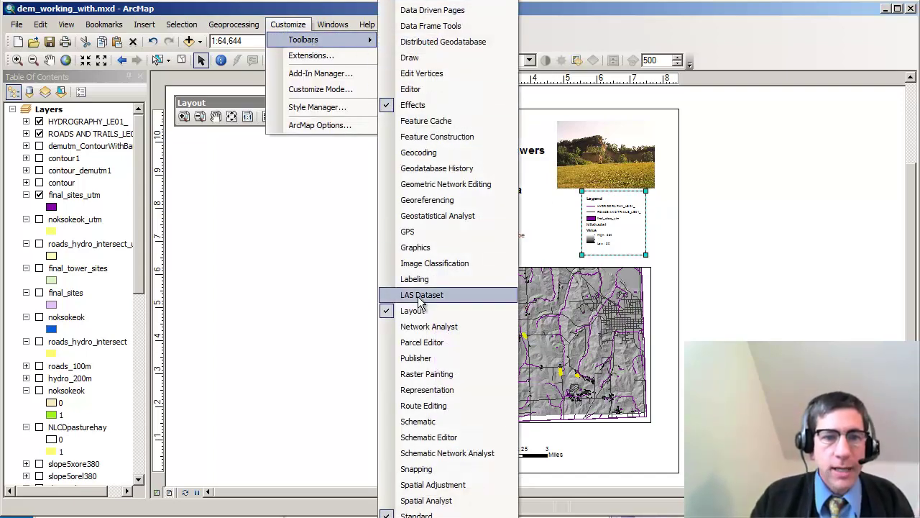
{"action": "left_click", "coordinate": [250, 169]}
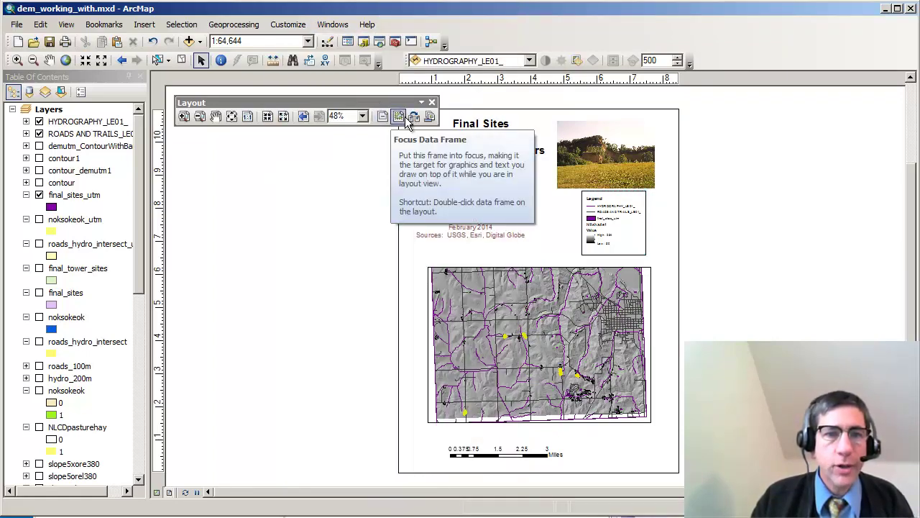
{"action": "double_click", "coordinate": [590, 210]}
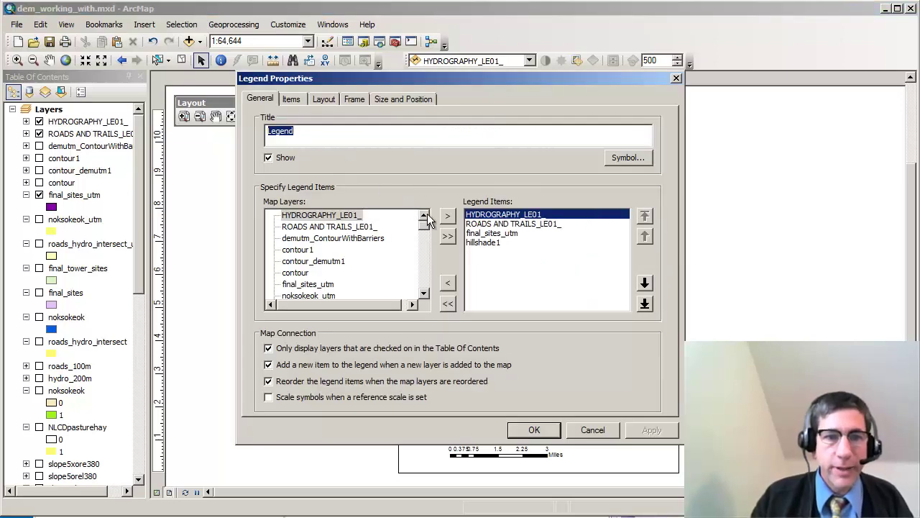
Give the legend frame a Yellow background and a Sand drop shadow
{"action": "left_click", "coordinate": [293, 100]}
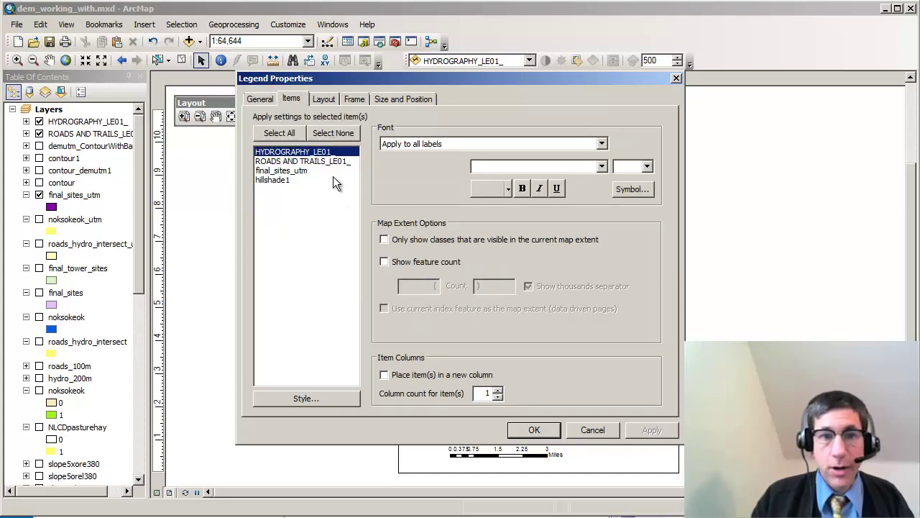
{"action": "left_click", "coordinate": [323, 99]}
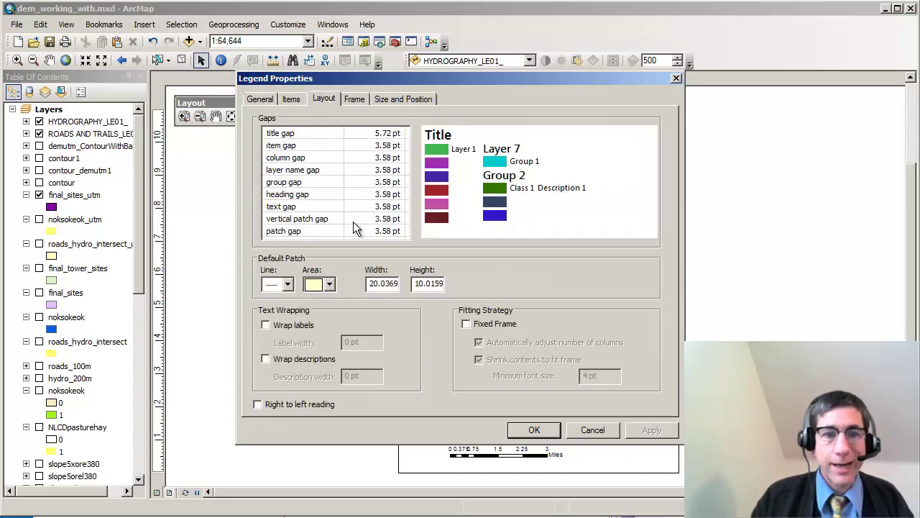
{"action": "left_click", "coordinate": [355, 101]}
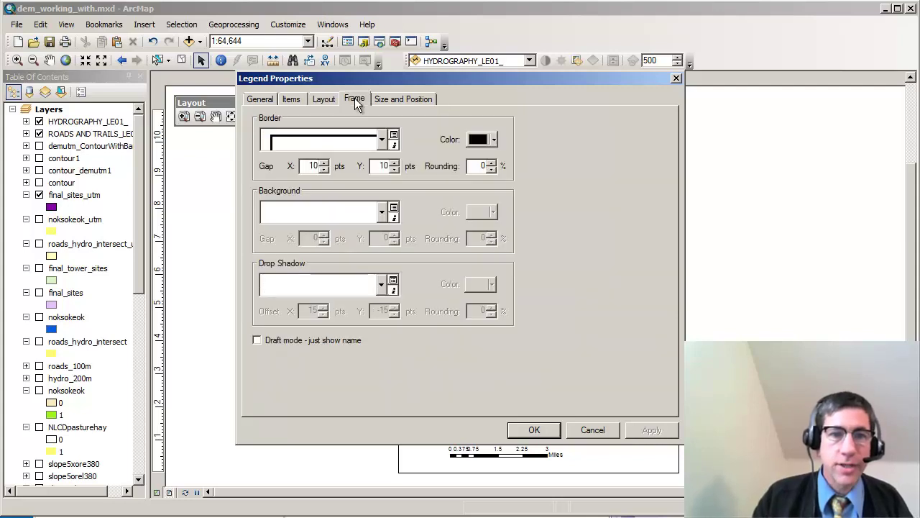
{"action": "left_click", "coordinate": [380, 215]}
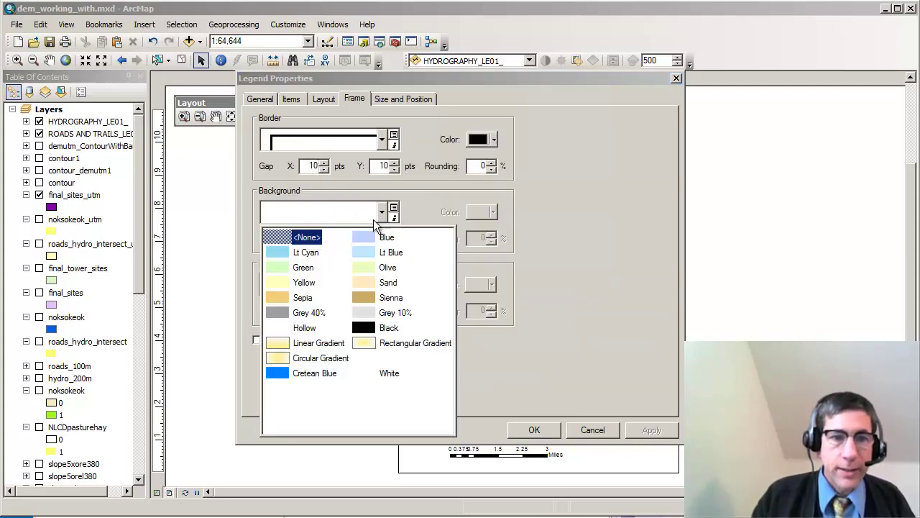
{"action": "left_click", "coordinate": [277, 291]}
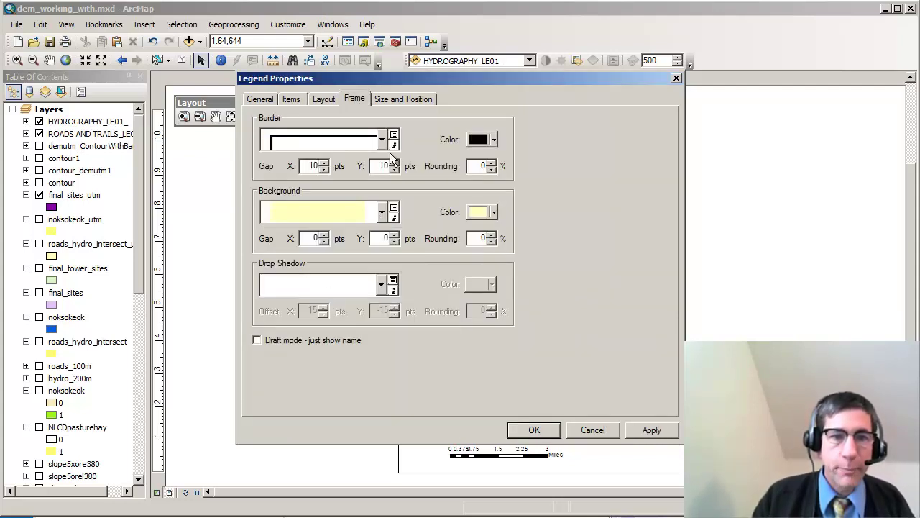
{"action": "left_click", "coordinate": [381, 286]}
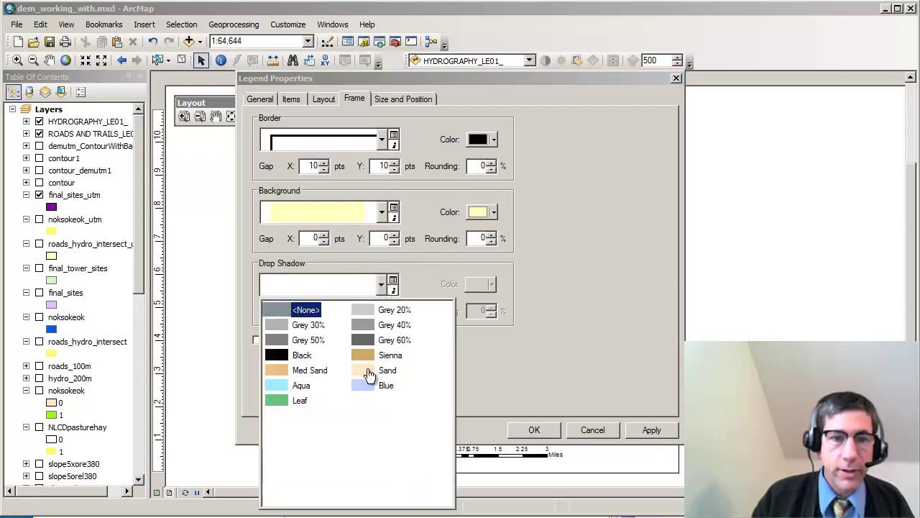
{"action": "left_click", "coordinate": [367, 373]}
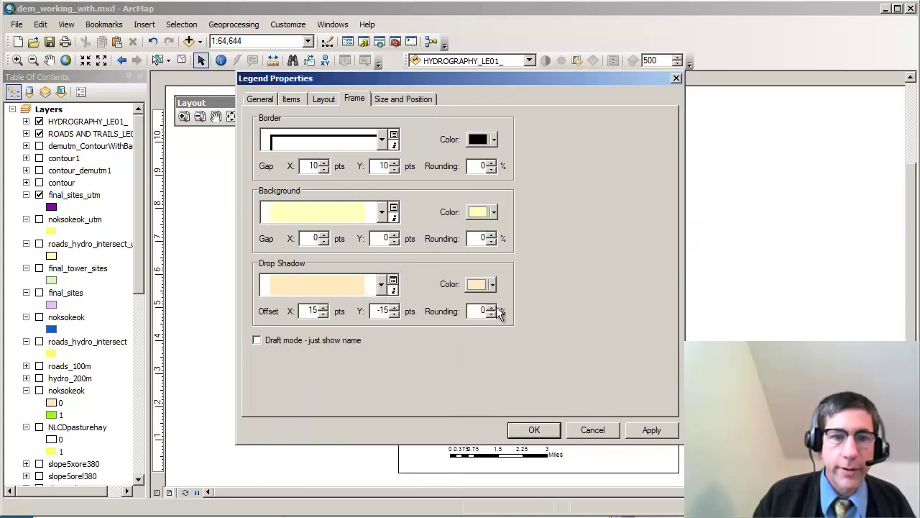
{"action": "left_click", "coordinate": [390, 98]}
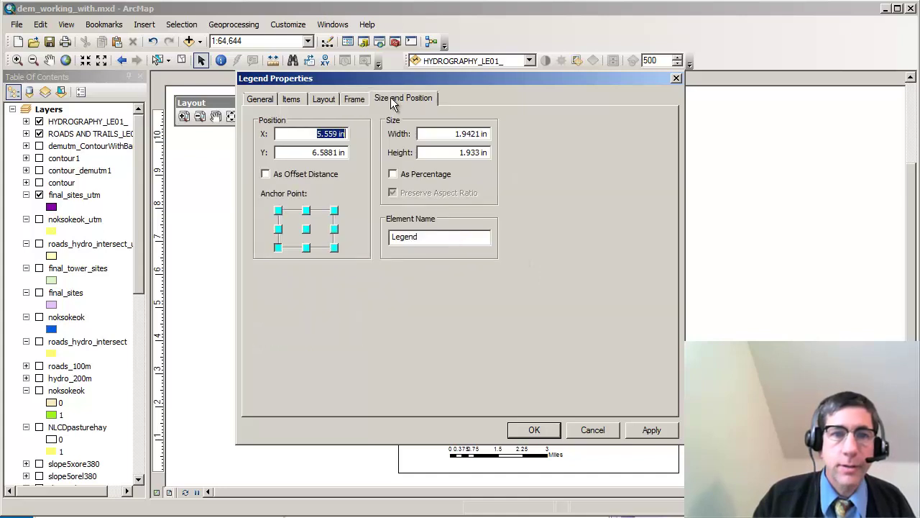
{"action": "left_click", "coordinate": [536, 430]}
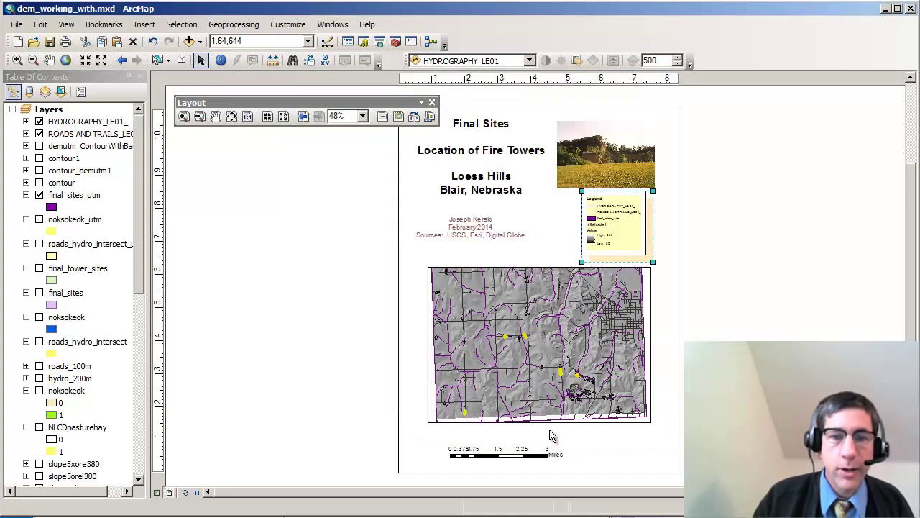
Shift the legend slightly left so it sits squarely beneath the photo
{"action": "left_click_drag", "start_coordinate": [597, 247], "coordinate": [585, 246]}
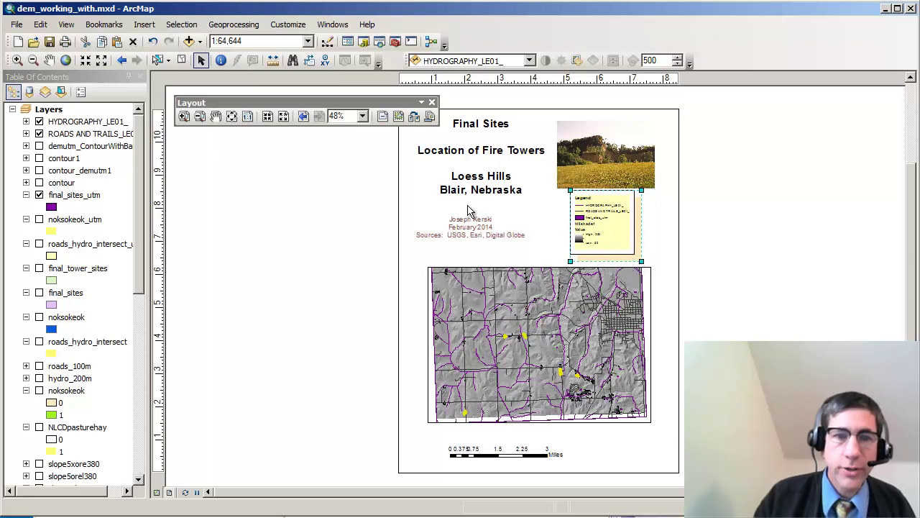
{"action": "left_click", "coordinate": [414, 117]}
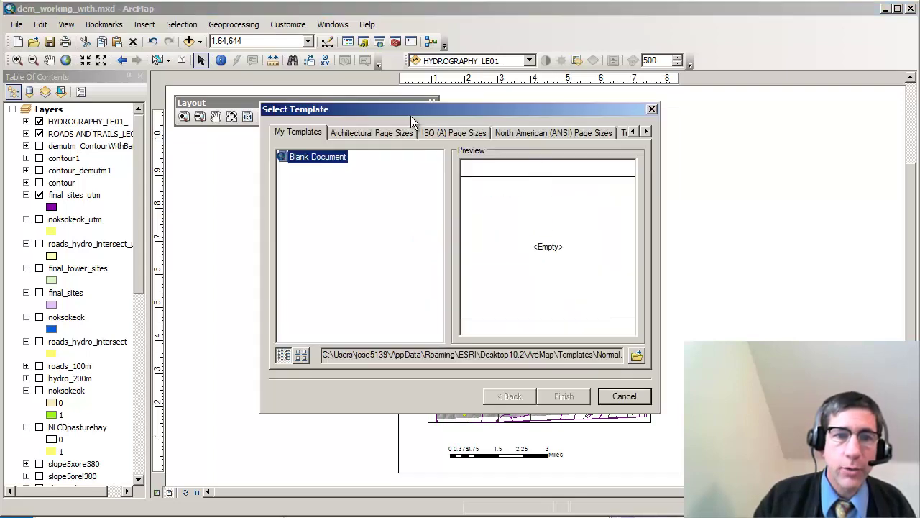
{"action": "left_click", "coordinate": [362, 135]}
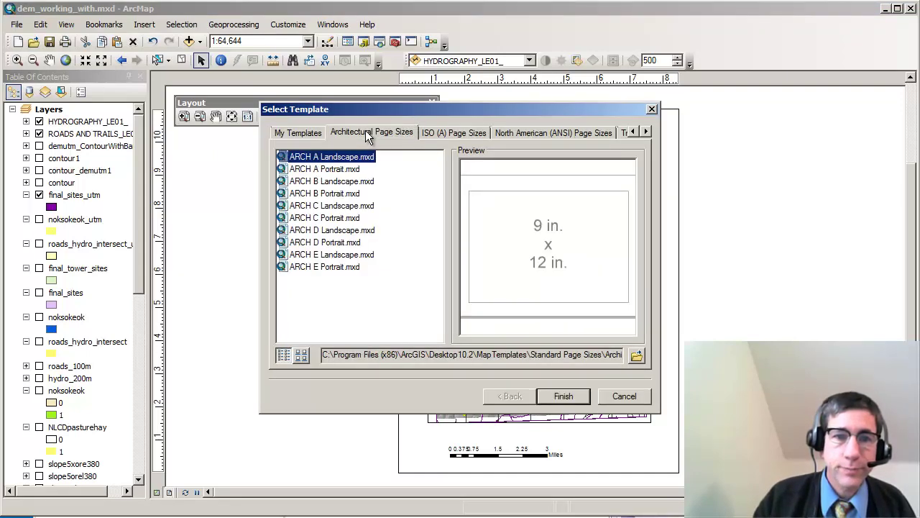
{"action": "left_click", "coordinate": [443, 134]}
{"action": "left_click", "coordinate": [507, 134]}
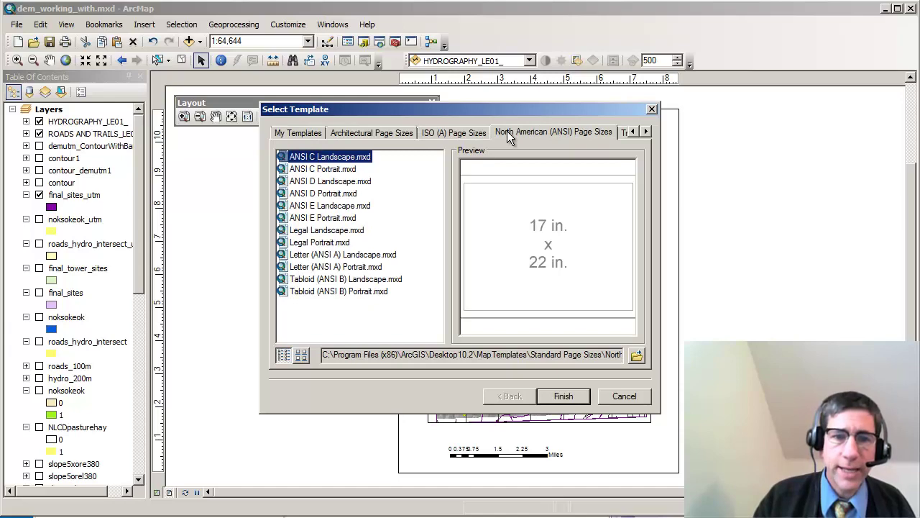
{"action": "left_click", "coordinate": [311, 134]}
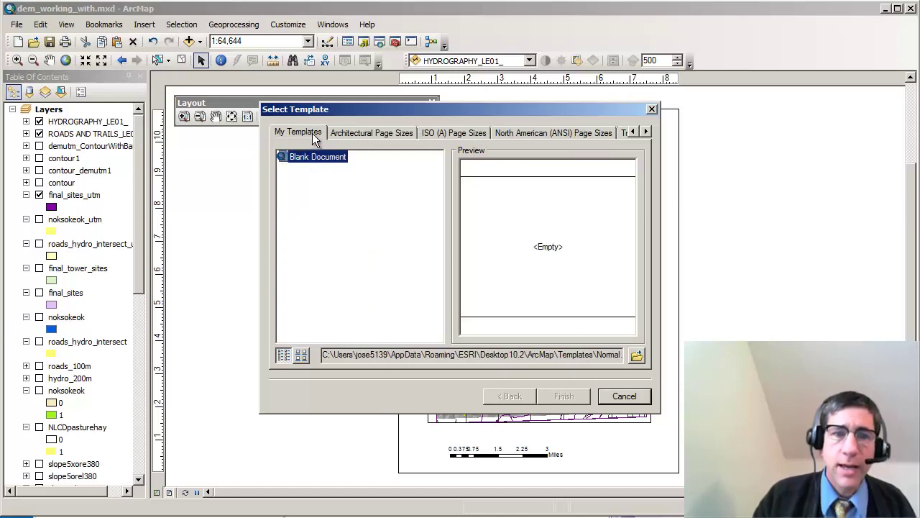
{"action": "left_click", "coordinate": [651, 110]}
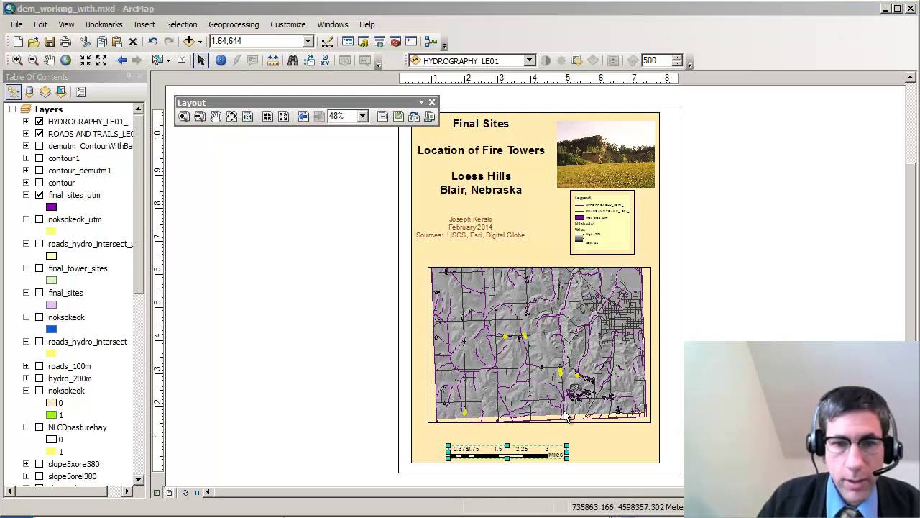
Resize the scale bar wider then narrower to 0–2.6 Miles, and zoom the layout to about 93%
{"action": "left_click_drag", "start_coordinate": [567, 451], "coordinate": [604, 444]}
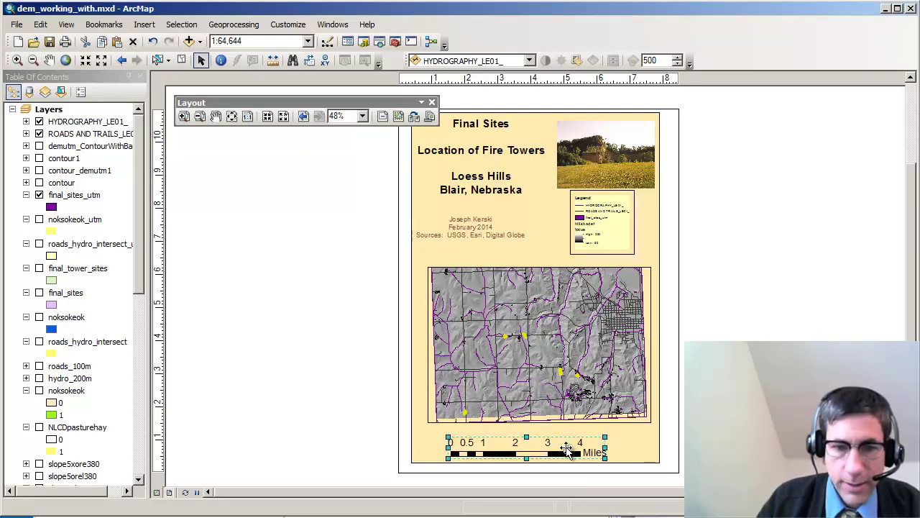
{"action": "left_click_drag", "start_coordinate": [605, 437], "coordinate": [583, 440]}
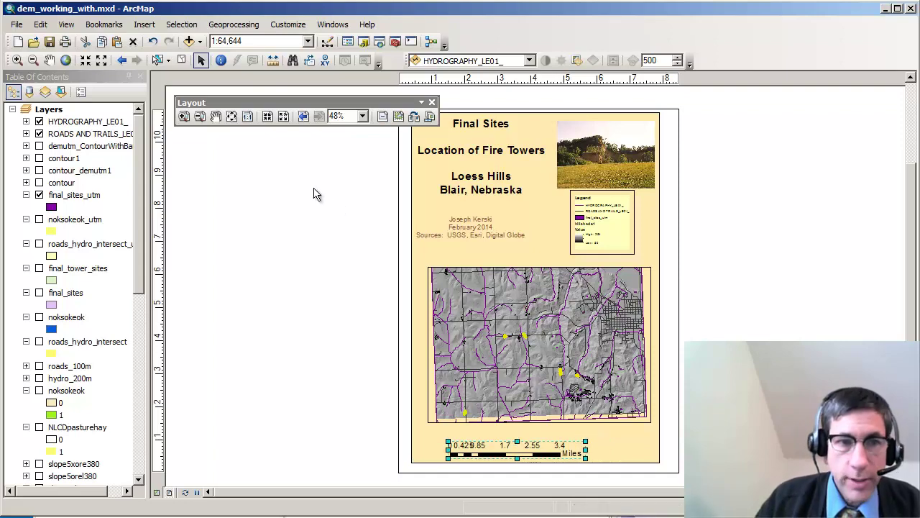
{"action": "left_click", "coordinate": [186, 121]}
{"action": "scroll", "coordinate": [547, 334], "scroll_direction": "up", "scroll_amount": 1}
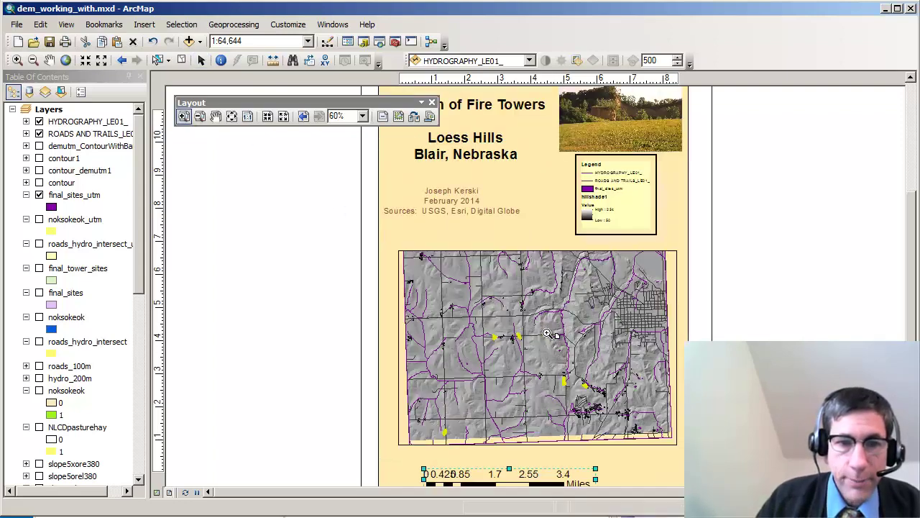
{"action": "scroll", "coordinate": [750, 294], "scroll_direction": "up", "scroll_amount": 2}
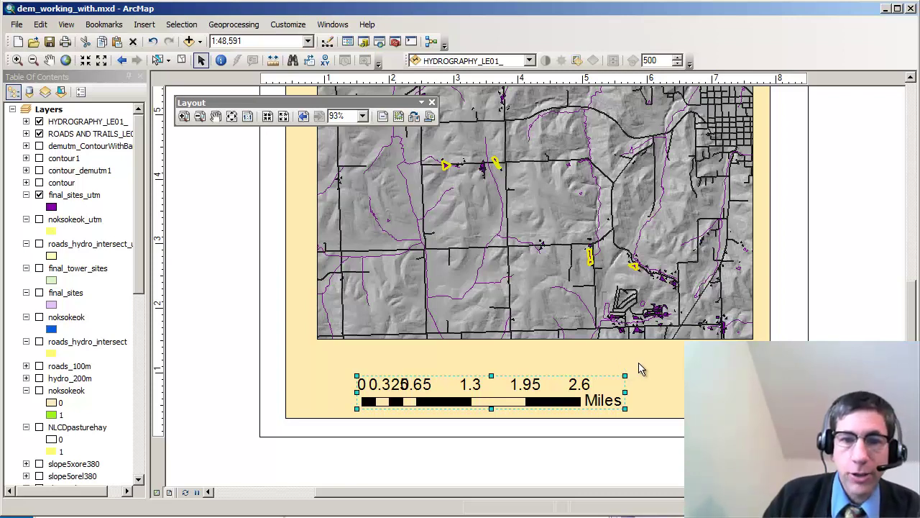
{"action": "right_click", "coordinate": [579, 397]}
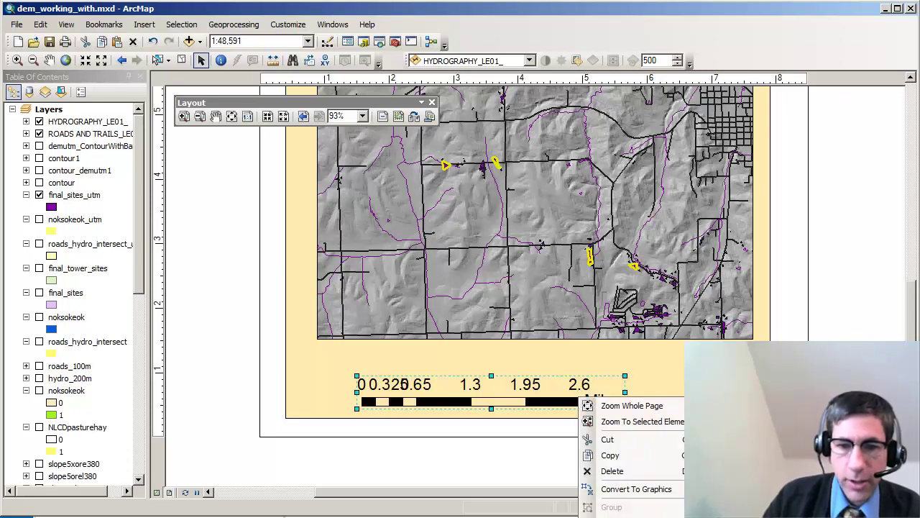
Switch the scale bar to the Double Alternating style and widen it from its corner
{"action": "key", "text": "Up"}
{"action": "key", "text": "Return"}
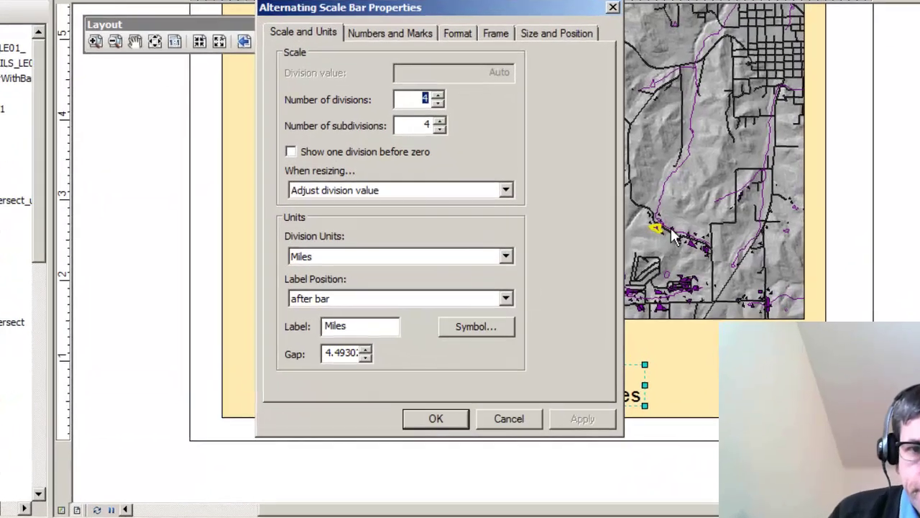
{"action": "left_click", "coordinate": [457, 33]}
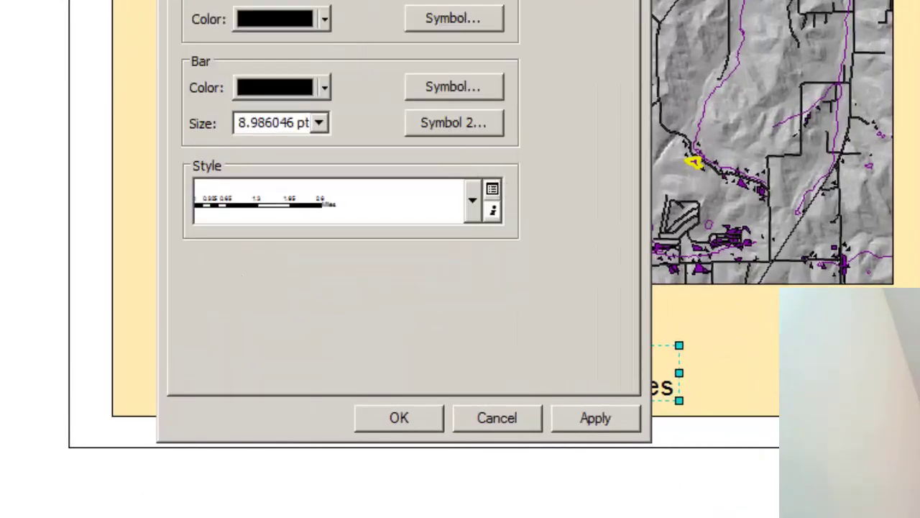
{"action": "left_click", "coordinate": [471, 201]}
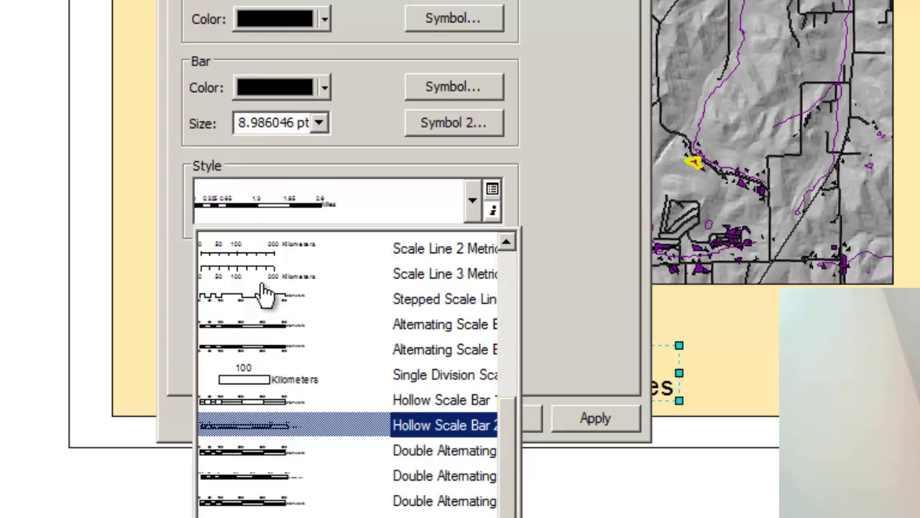
{"action": "left_click", "coordinate": [265, 481]}
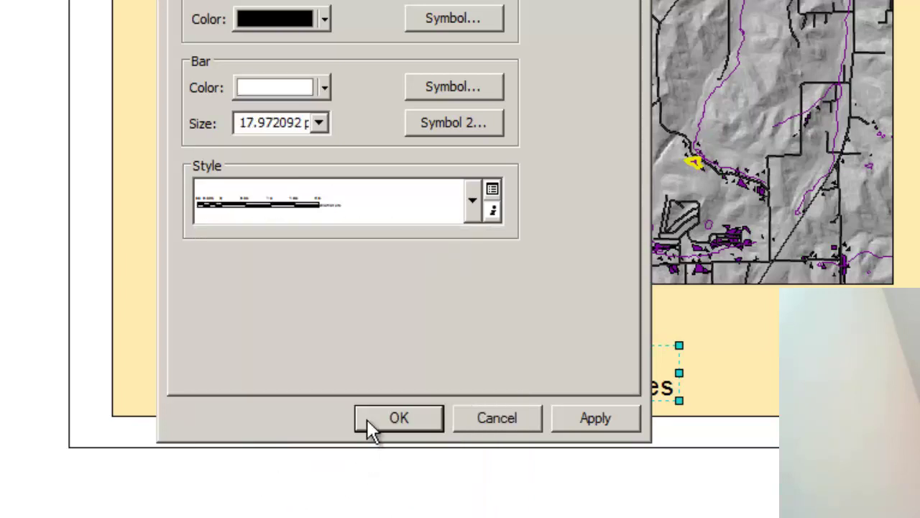
{"action": "left_click", "coordinate": [596, 419]}
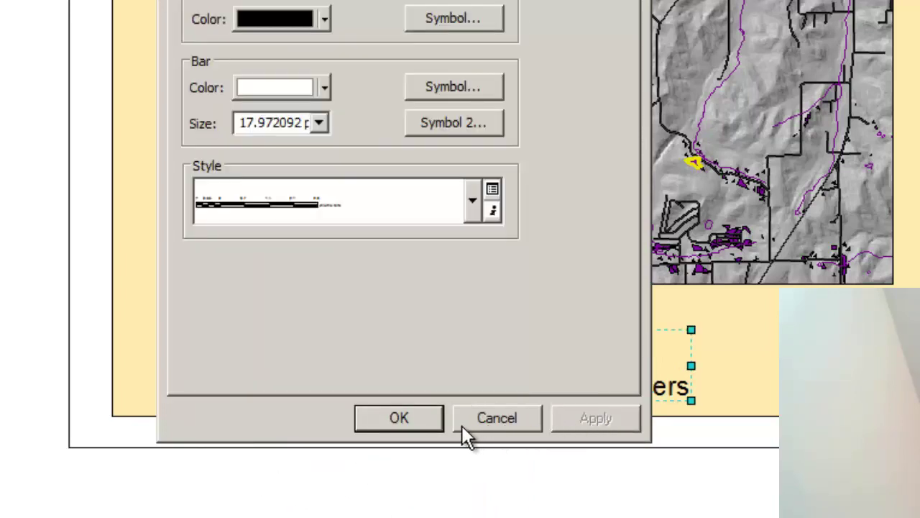
{"action": "left_click", "coordinate": [406, 417]}
{"action": "left_click_drag", "start_coordinate": [692, 328], "coordinate": [768, 329]}
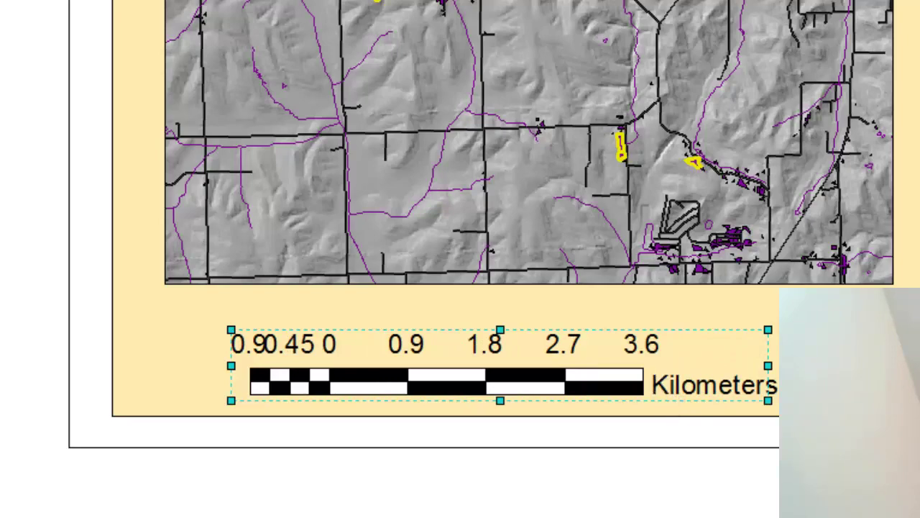
Set the scale bar's division units to Miles and widen it slightly
{"action": "right_click", "coordinate": [528, 355]}
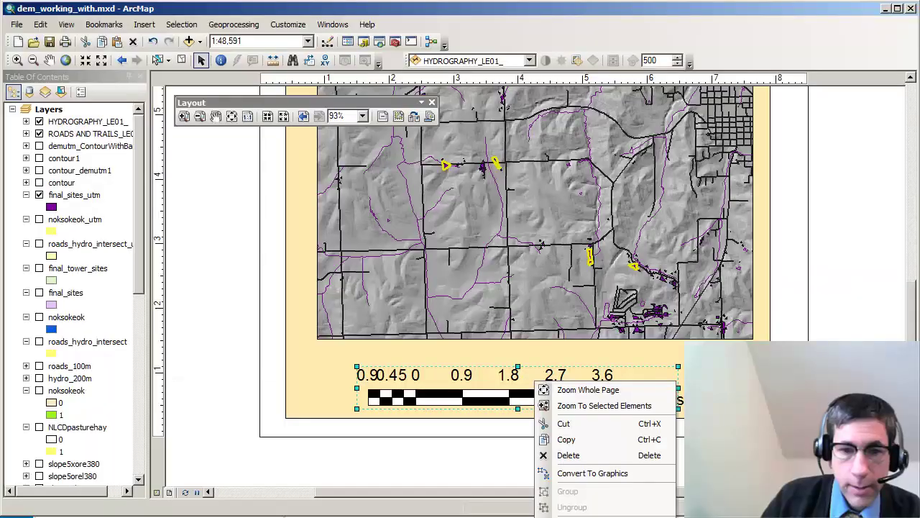
{"action": "left_click", "coordinate": [568, 511]}
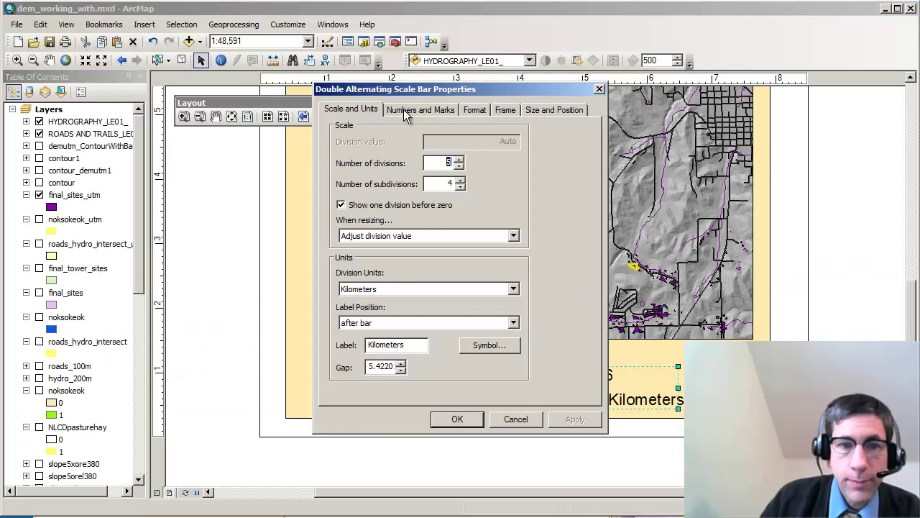
{"action": "left_click", "coordinate": [386, 289]}
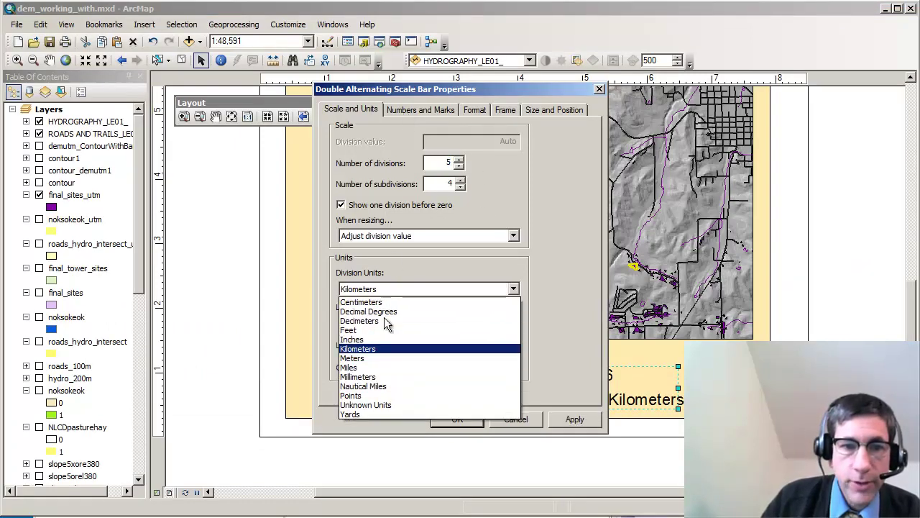
{"action": "left_click", "coordinate": [383, 367]}
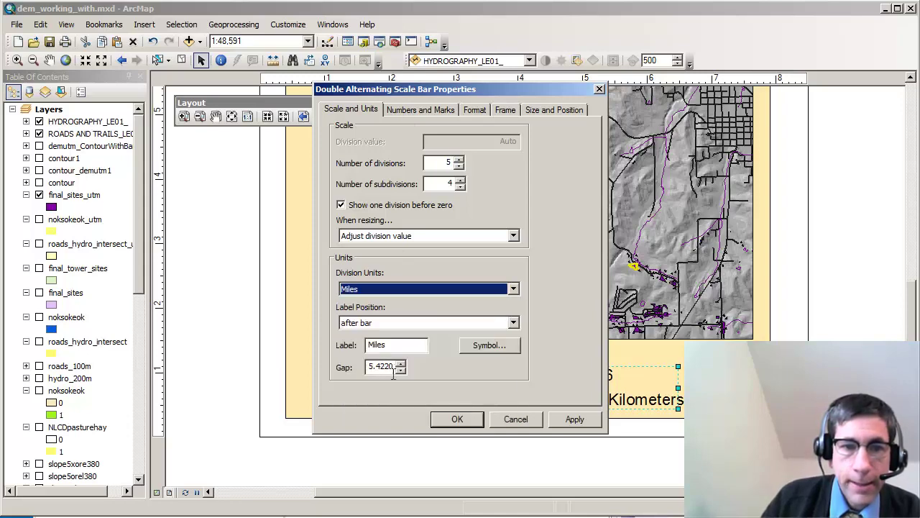
{"action": "left_click", "coordinate": [574, 421]}
{"action": "left_click", "coordinate": [457, 419]}
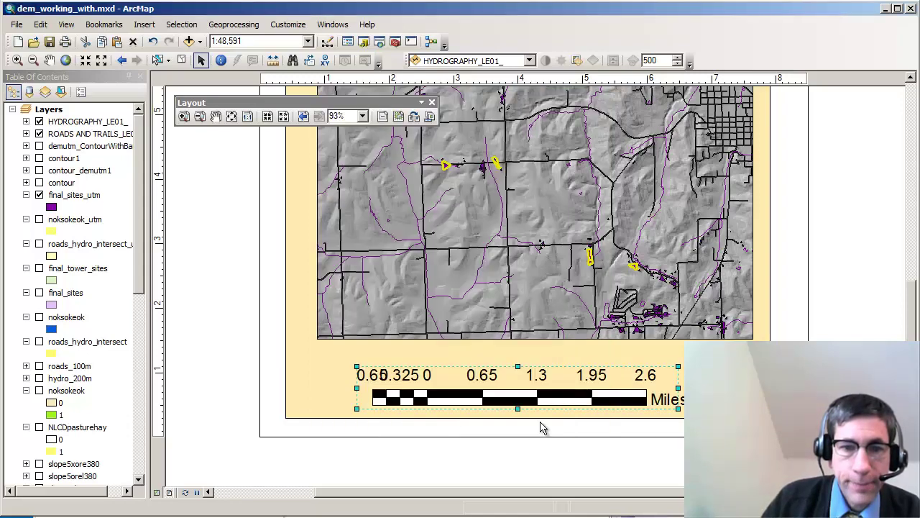
{"action": "left_click_drag", "start_coordinate": [679, 368], "coordinate": [729, 363]}
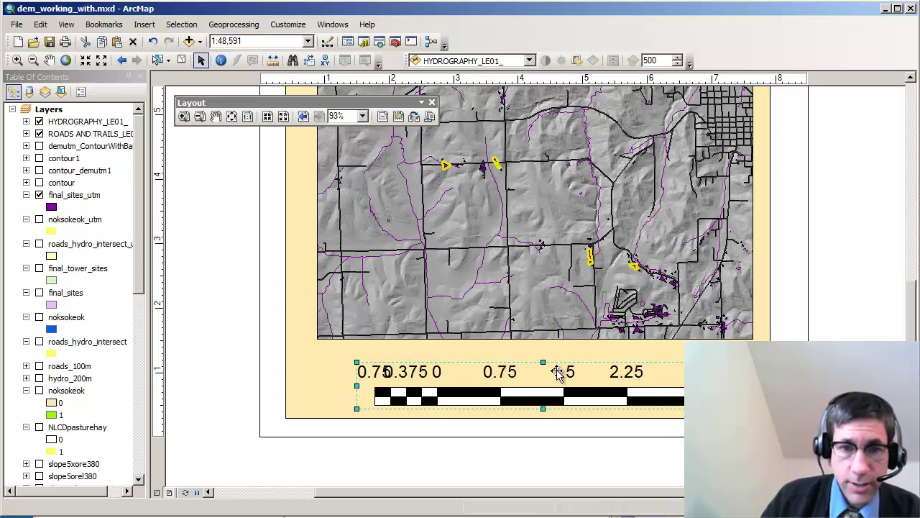
Resize the scale bar until it reads 0, 0.5, 1, 1.5, 2 Miles, then select the map frame
{"action": "left_click_drag", "start_coordinate": [729, 385], "coordinate": [581, 386]}
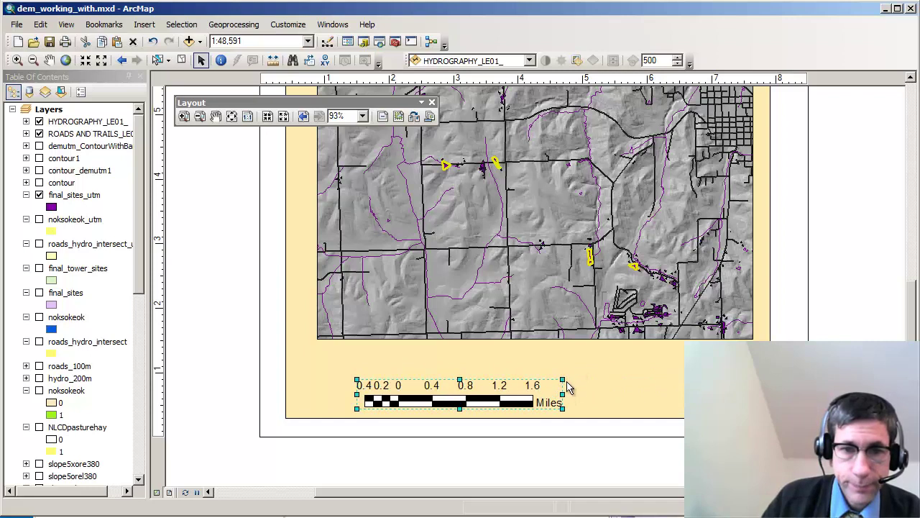
{"action": "left_click_drag", "start_coordinate": [562, 379], "coordinate": [610, 377]}
{"action": "left_click", "coordinate": [677, 387]}
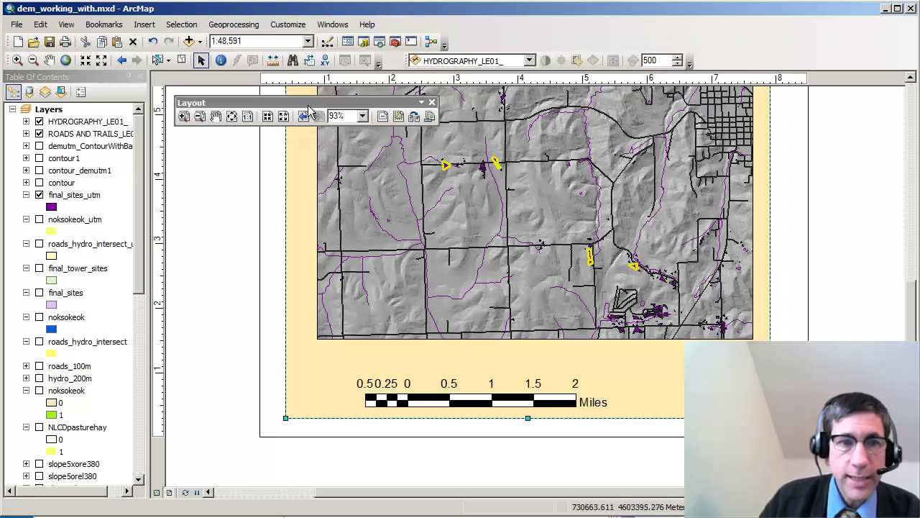
View the layout at 100%, then the whole page, with nothing selected
{"action": "left_click", "coordinate": [247, 117]}
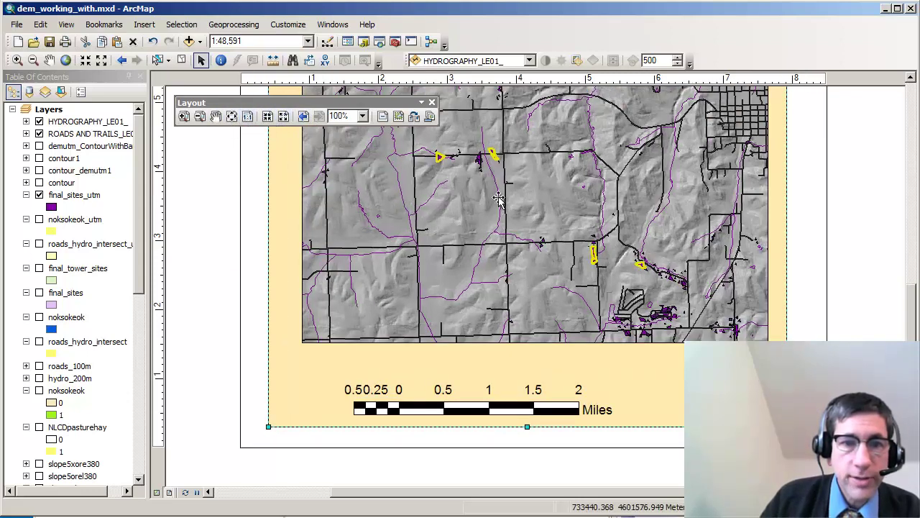
{"action": "left_click", "coordinate": [911, 322]}
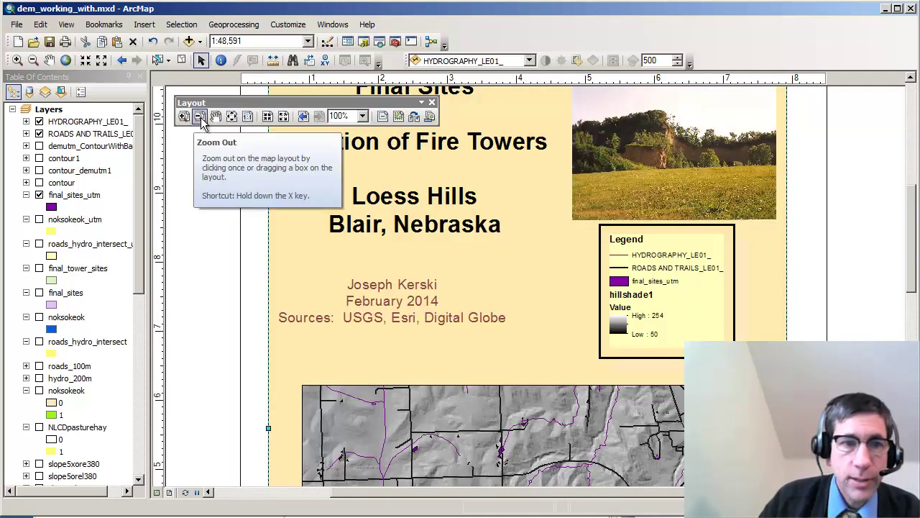
{"action": "left_click", "coordinate": [232, 116]}
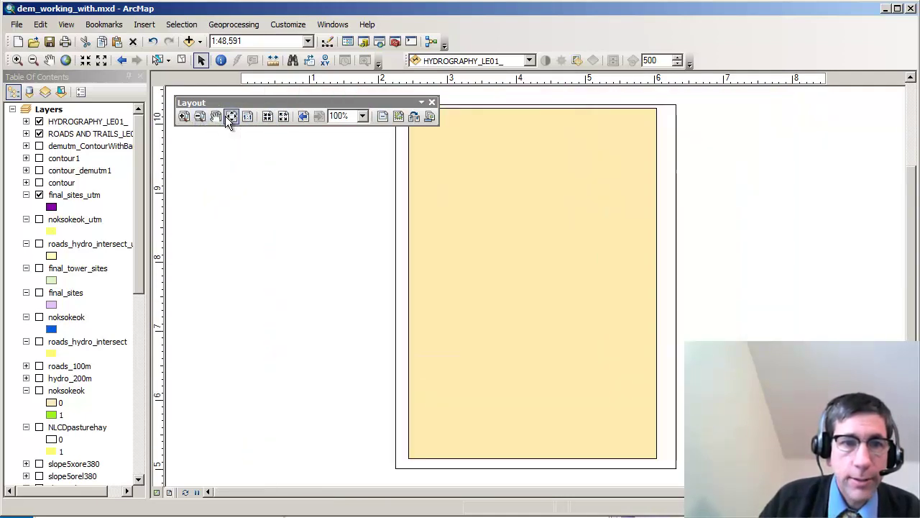
{"action": "left_click", "coordinate": [739, 240]}
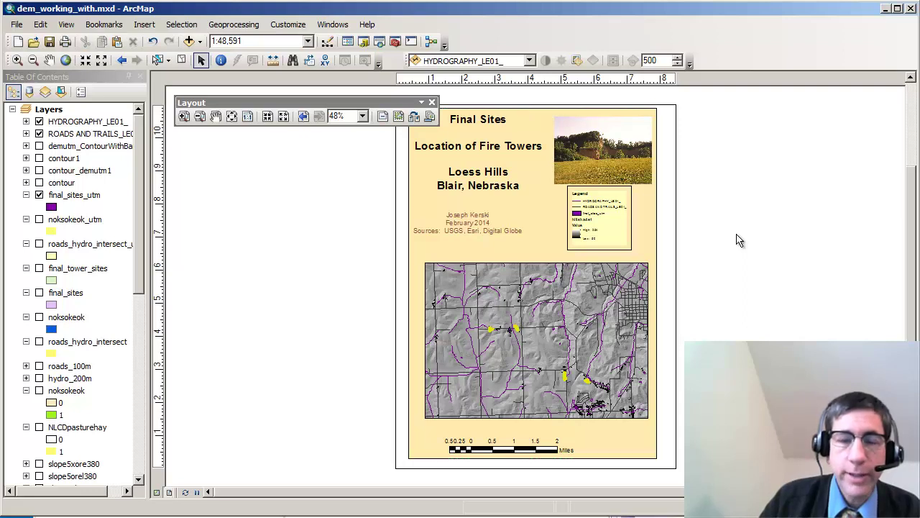